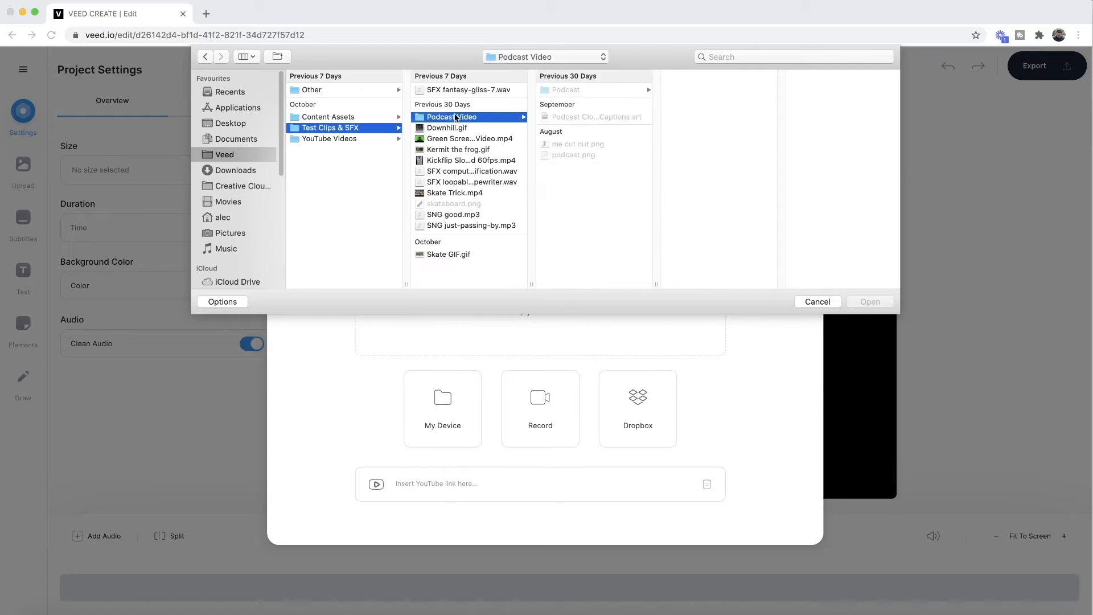
Load Podcast Video.mp4 from the Podcast folder into the project and preview its opening seconds
left_click(558, 90)
left_click(710, 101)
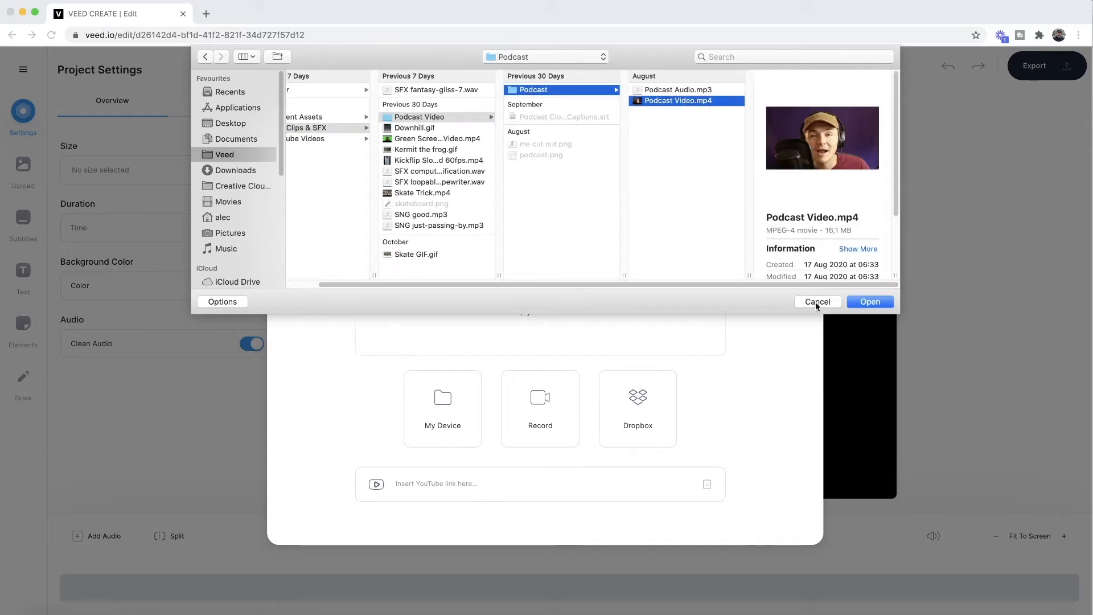
left_click(861, 306)
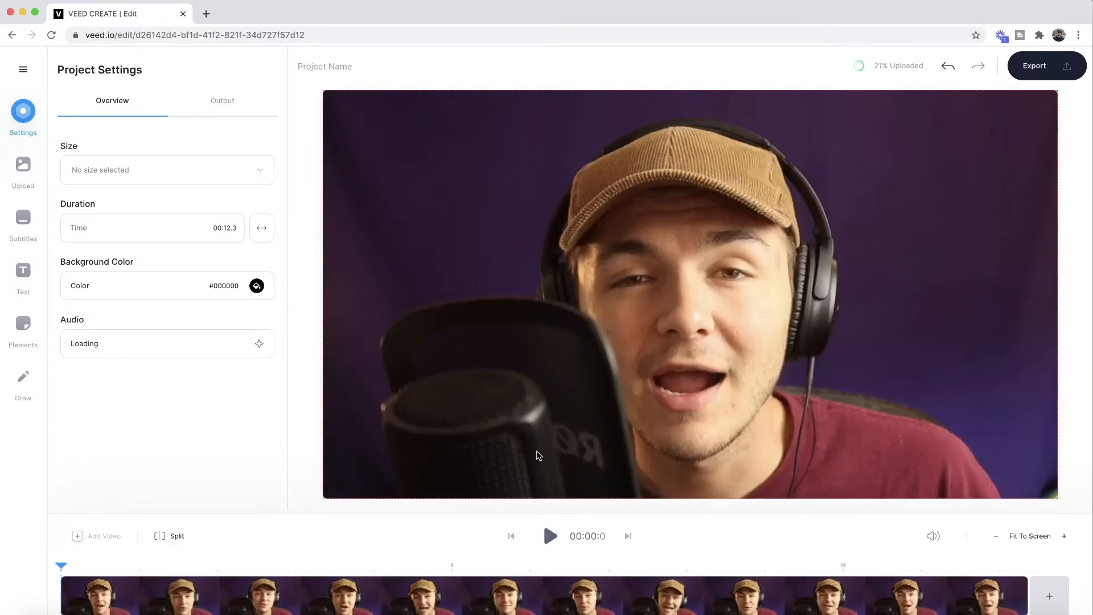
left_click(551, 536)
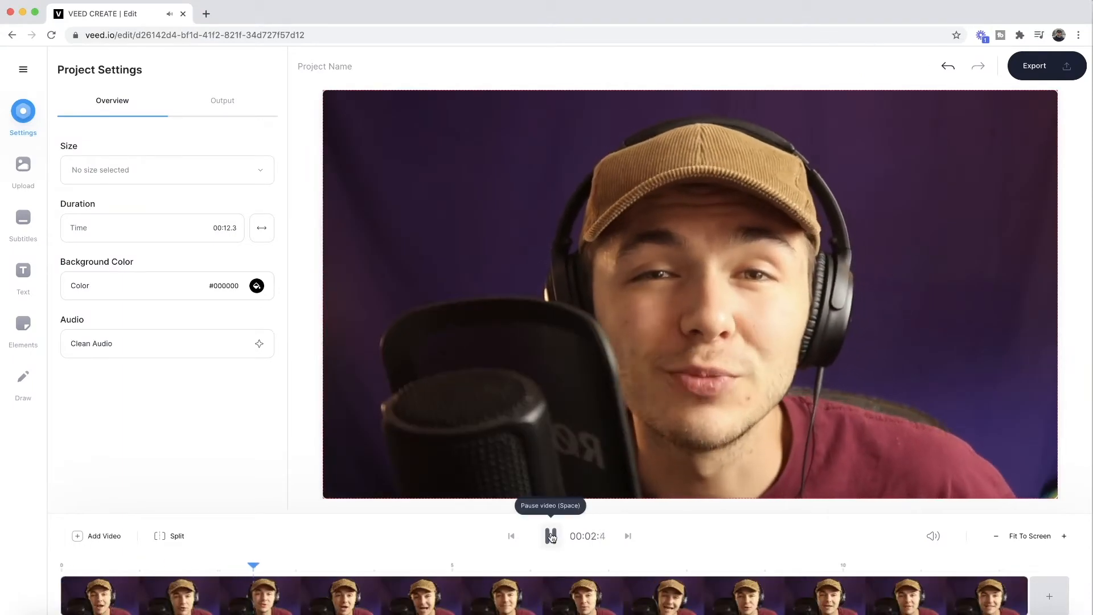
left_click(551, 536)
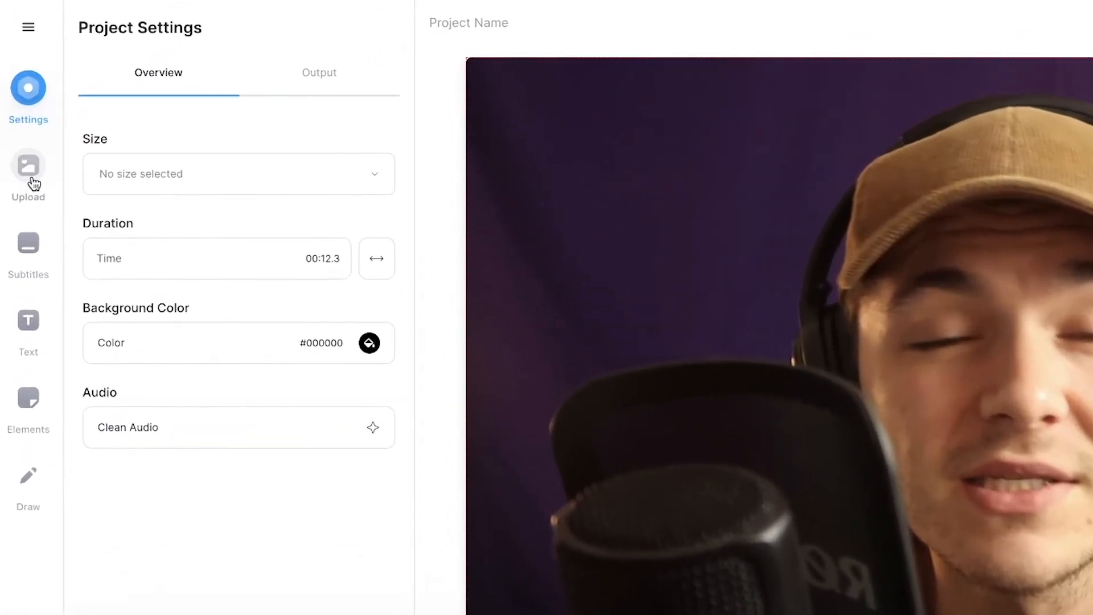
Upload the music file SNG good.mp3 from the Test Clips & SFX folder as an audio track
left_click(32, 178)
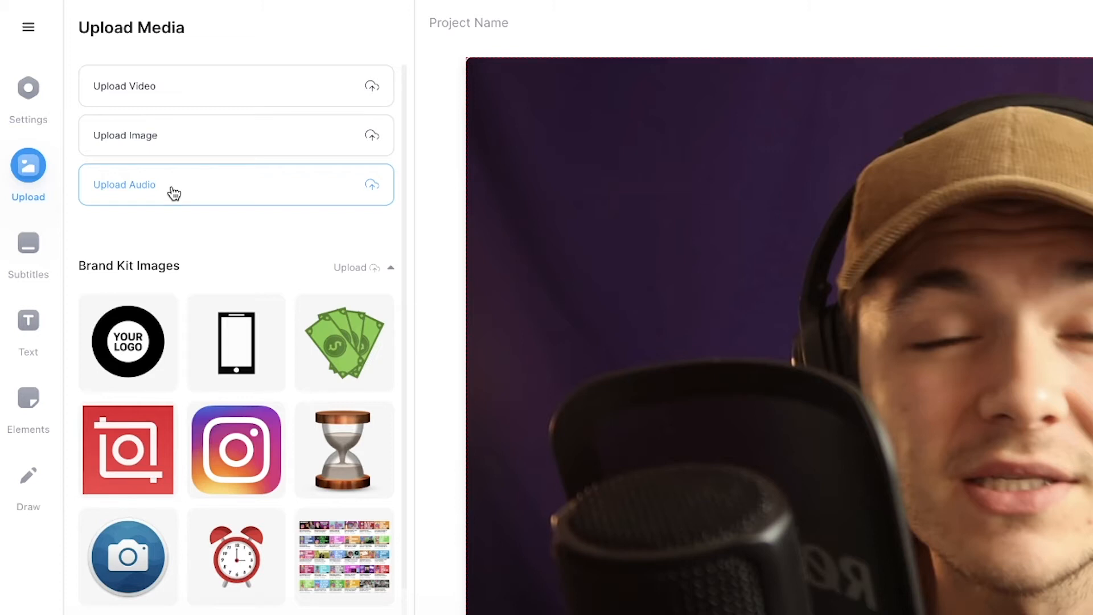
left_click(173, 193)
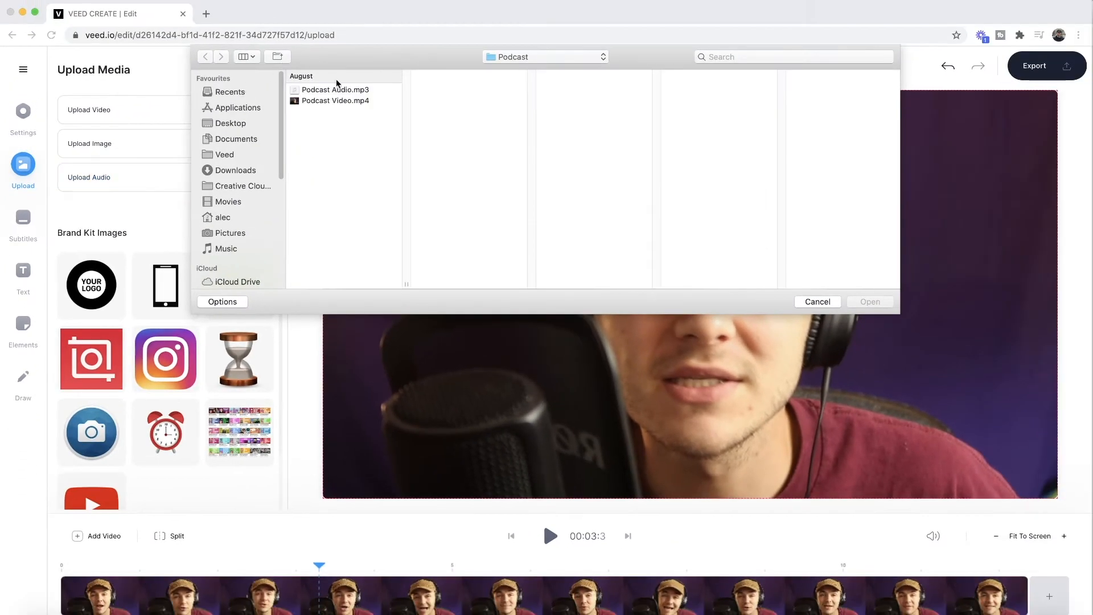
left_click(542, 57)
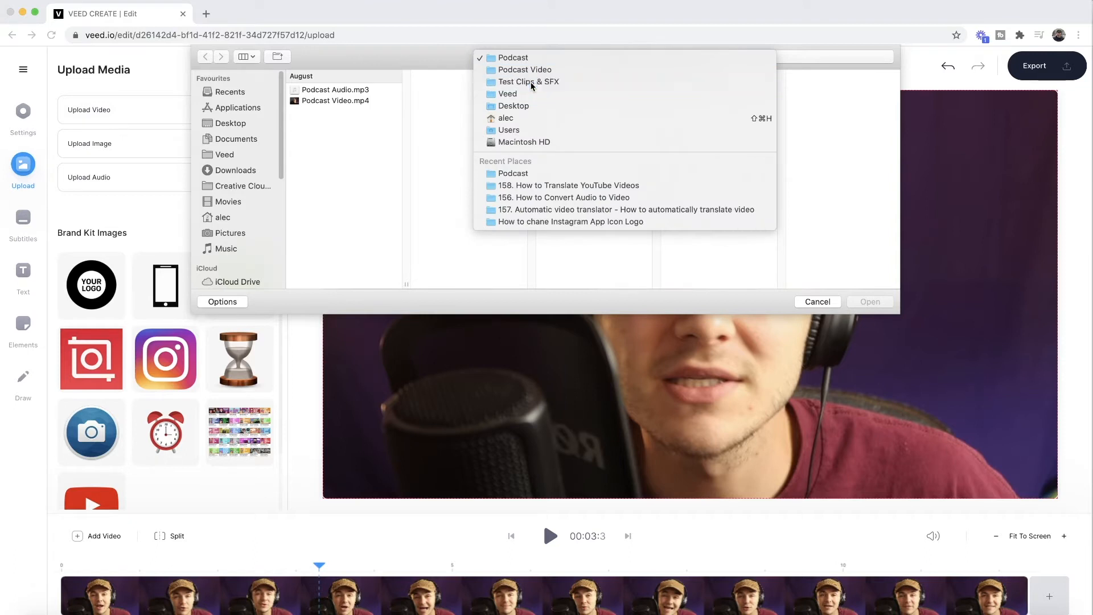
left_click(530, 82)
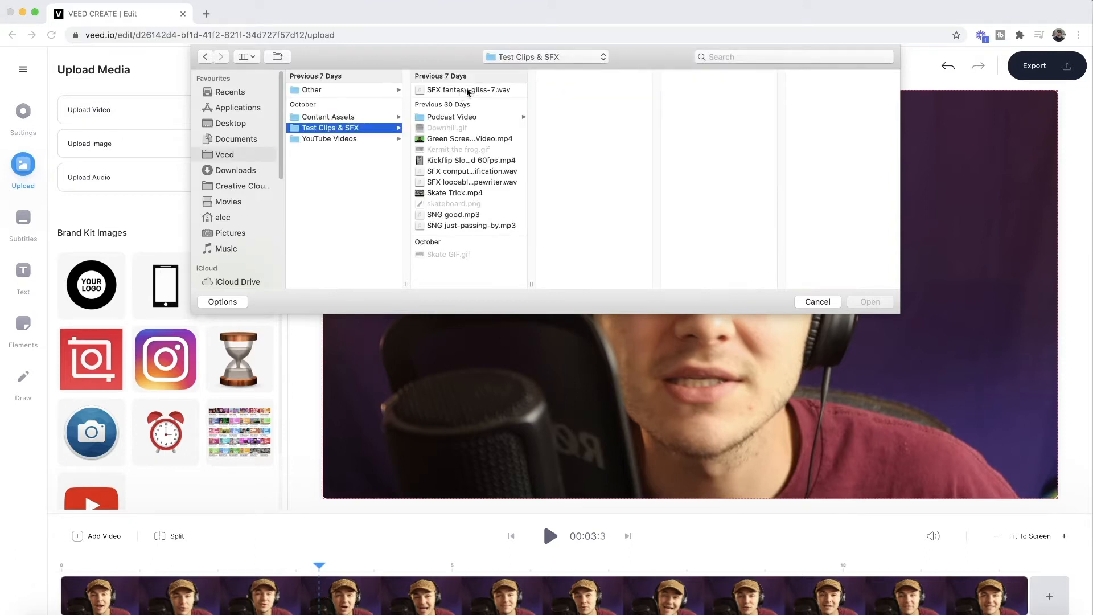
left_click(454, 219)
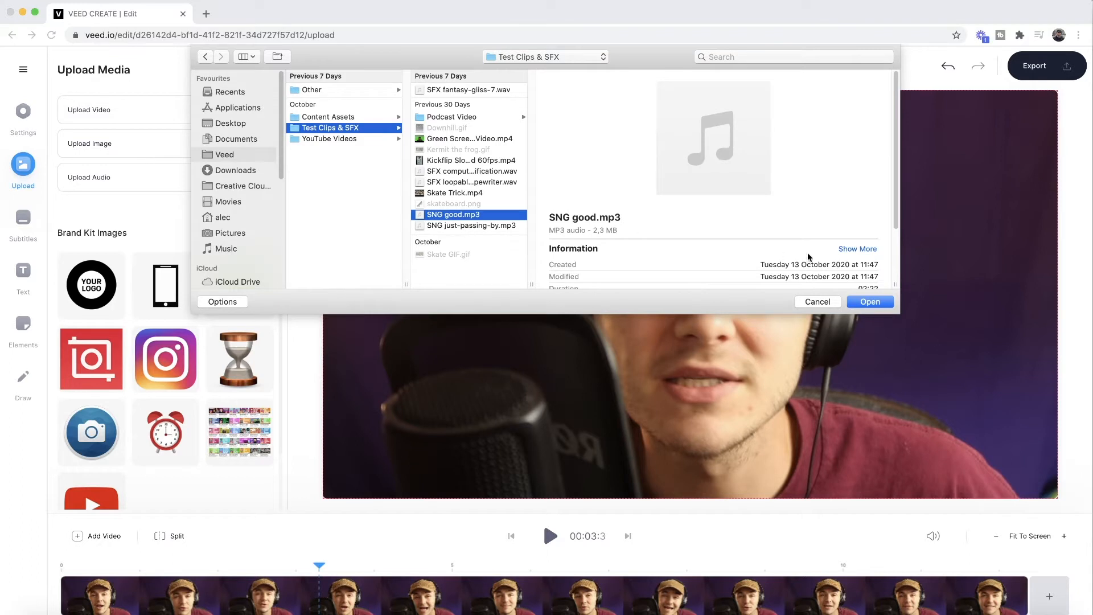
left_click(871, 303)
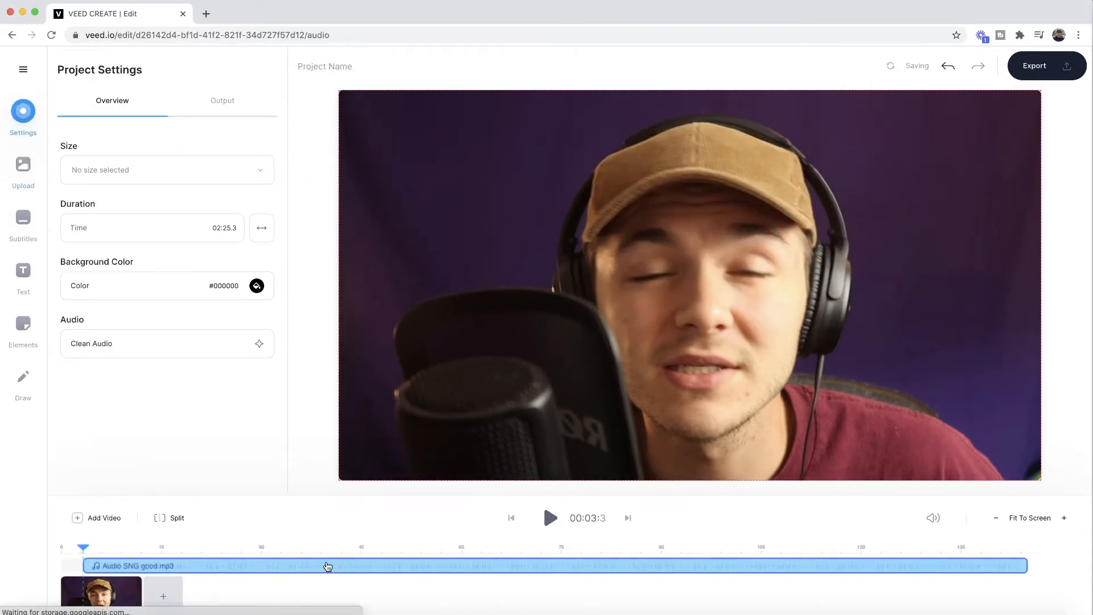
Place the SNG good.mp3 clip at the timeline start, shorten it to about 12.7 seconds, and preview the video with music
left_click(335, 566)
left_click_drag(997, 564, 141, 571)
left_click(1030, 517)
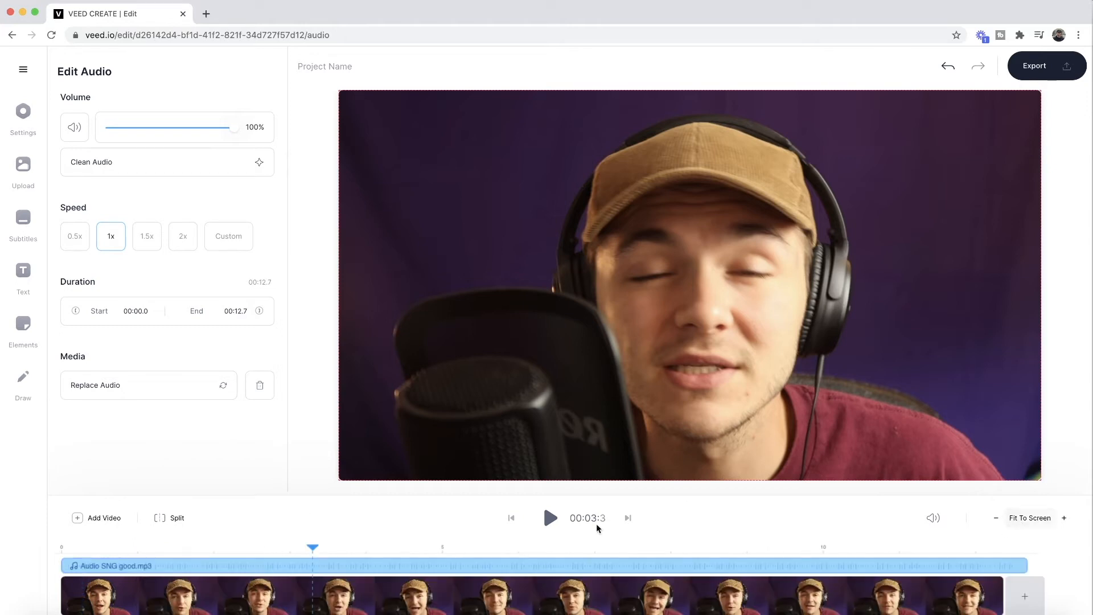
left_click(63, 546)
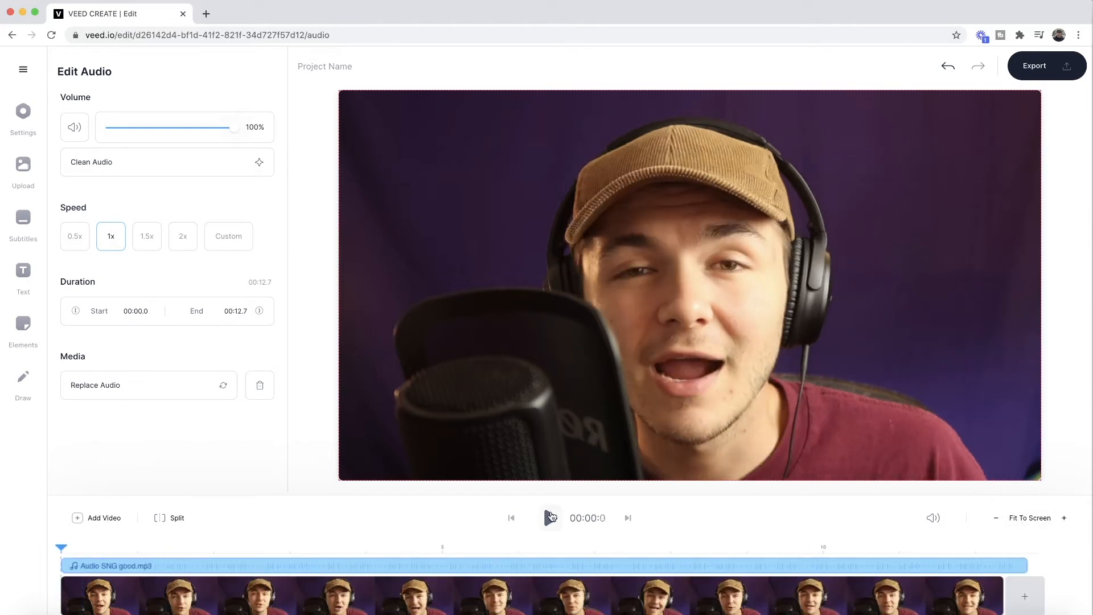
left_click(551, 516)
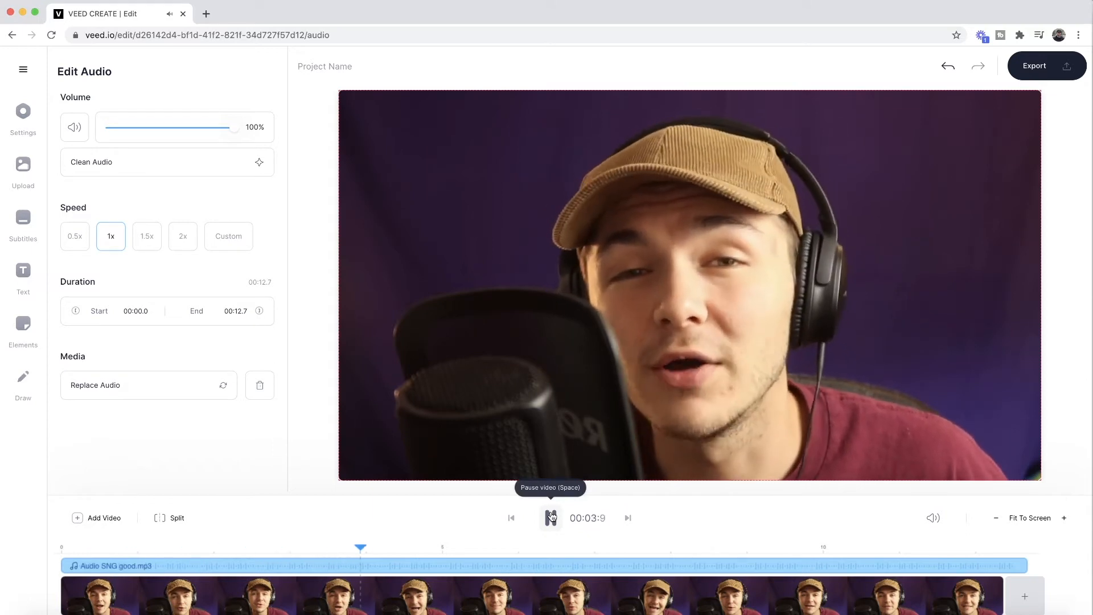
left_click(551, 516)
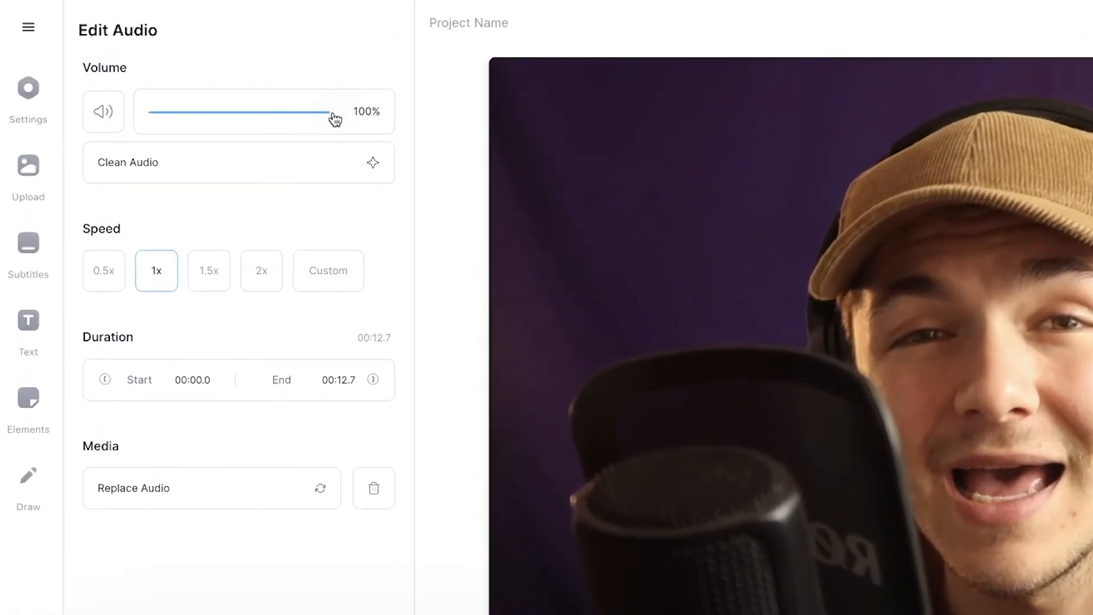
Try the music clip's volume at 10%, and restore it to 100%
left_click_drag(337, 118, 172, 118)
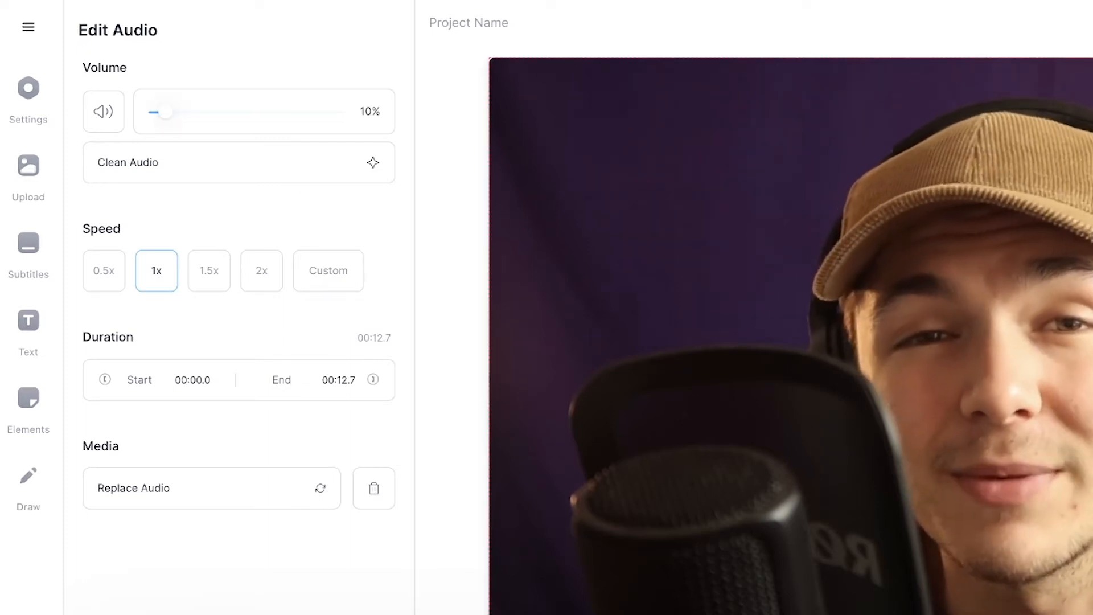
left_click_drag(286, 117, 400, 115)
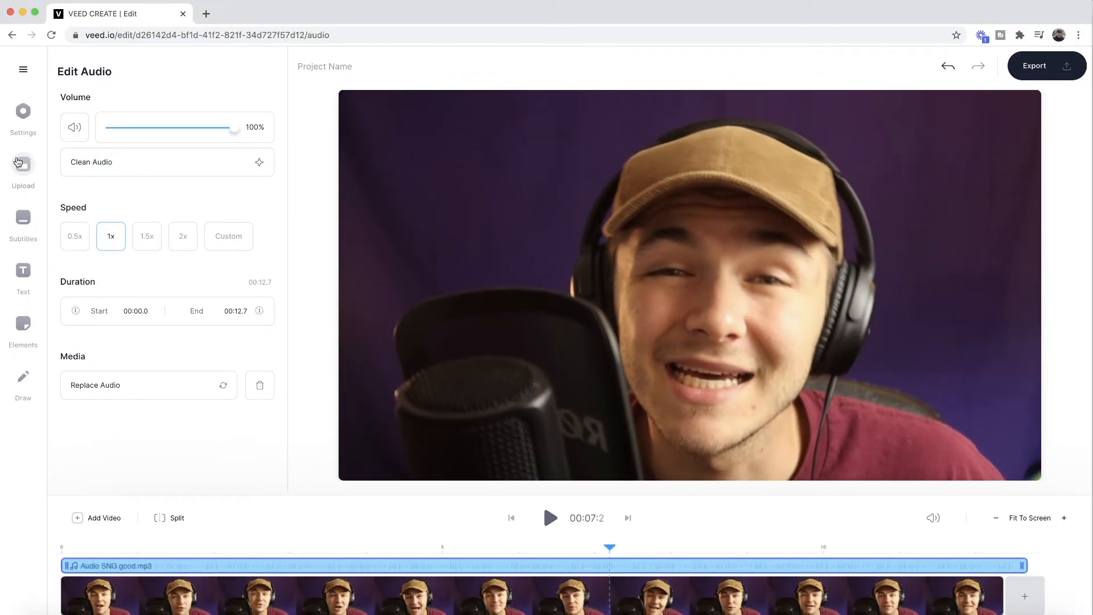
Upload the sound effect SFX fantasy-gliss-7.wav as a second audio track
left_click(23, 163)
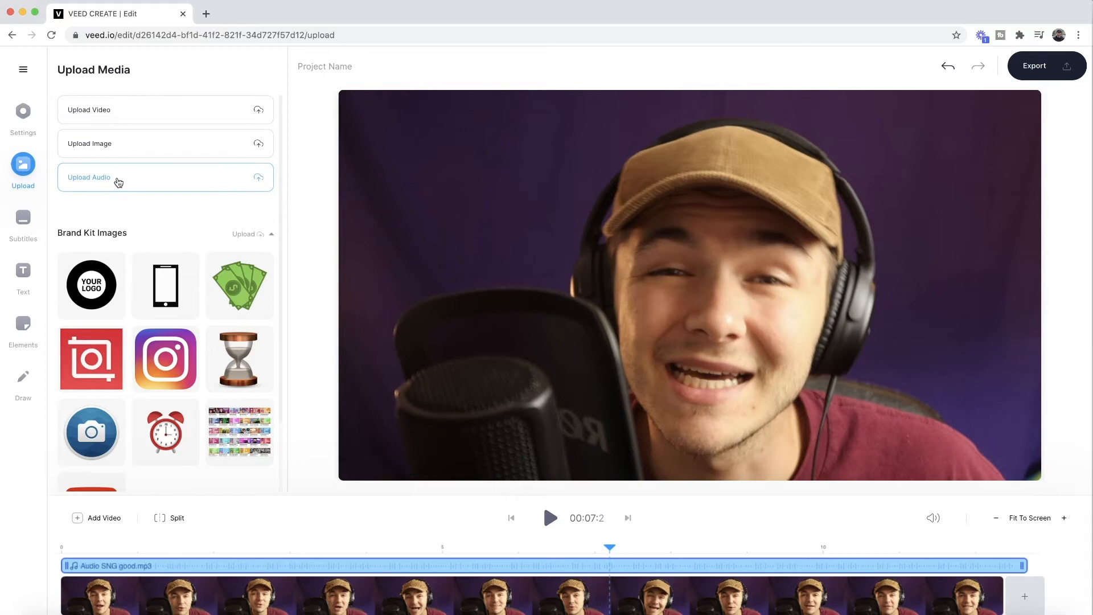
left_click(118, 181)
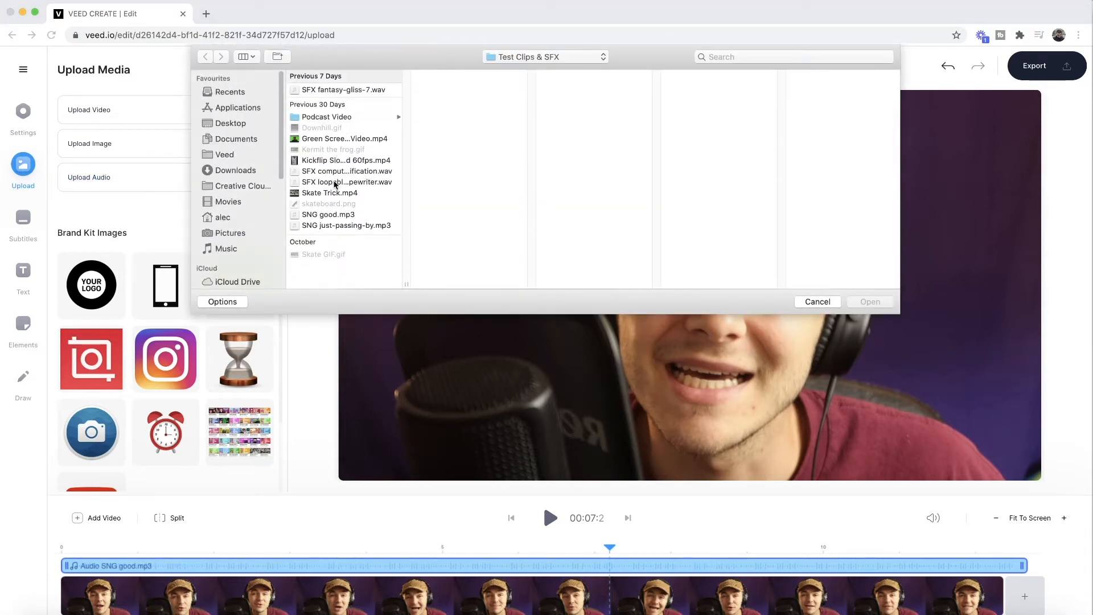
left_click(345, 90)
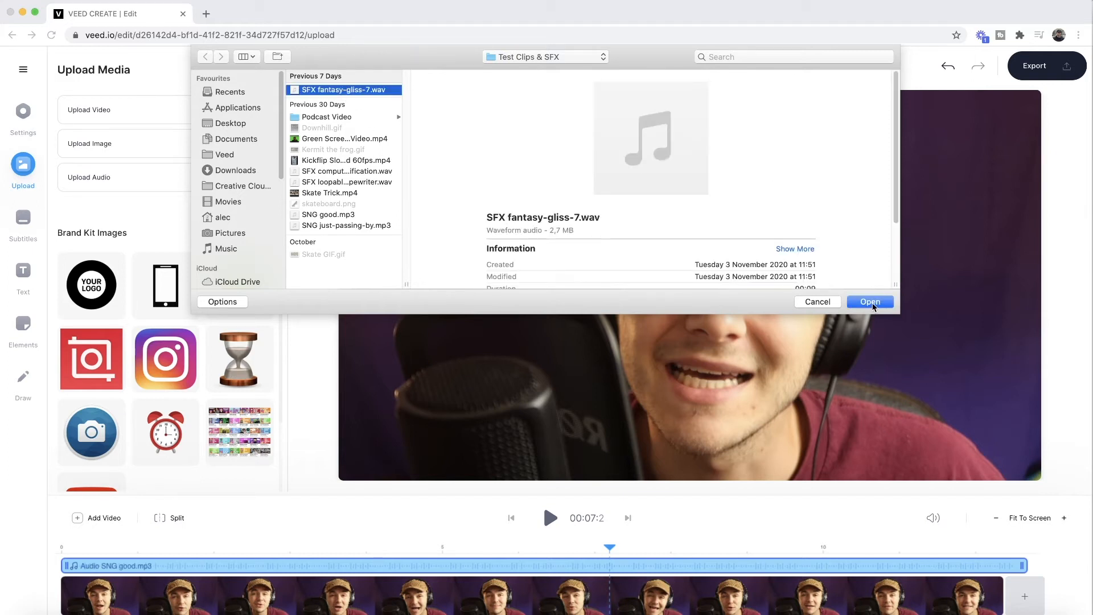
left_click(870, 302)
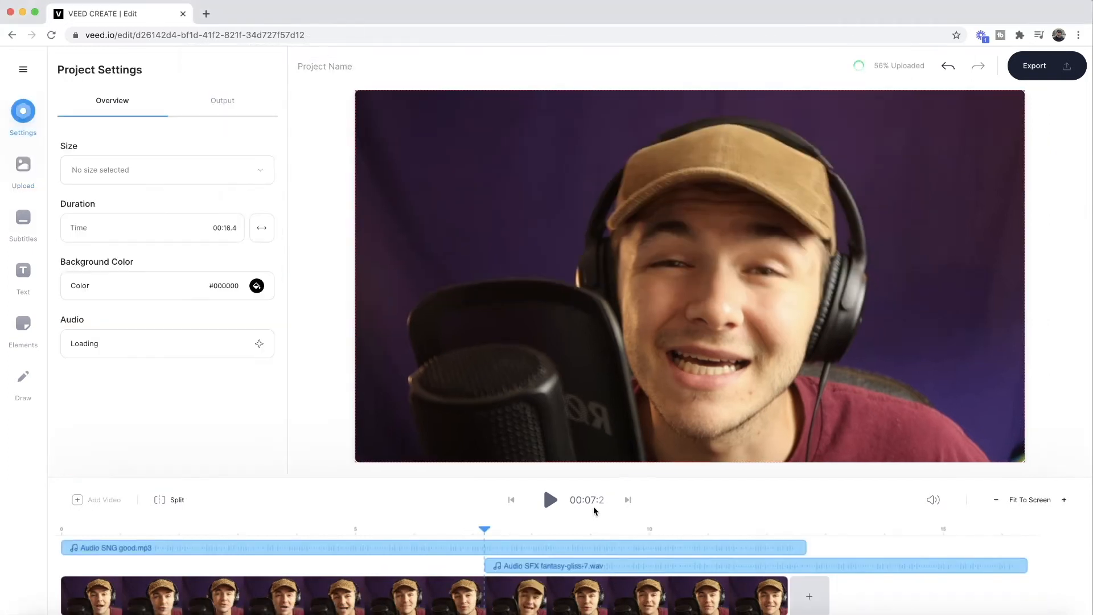
Move the fantasy-gliss sound effect to the start of the timeline and preview it from the beginning
left_click_drag(790, 567, 368, 566)
left_click_drag(130, 532, 60, 532)
left_click(552, 505)
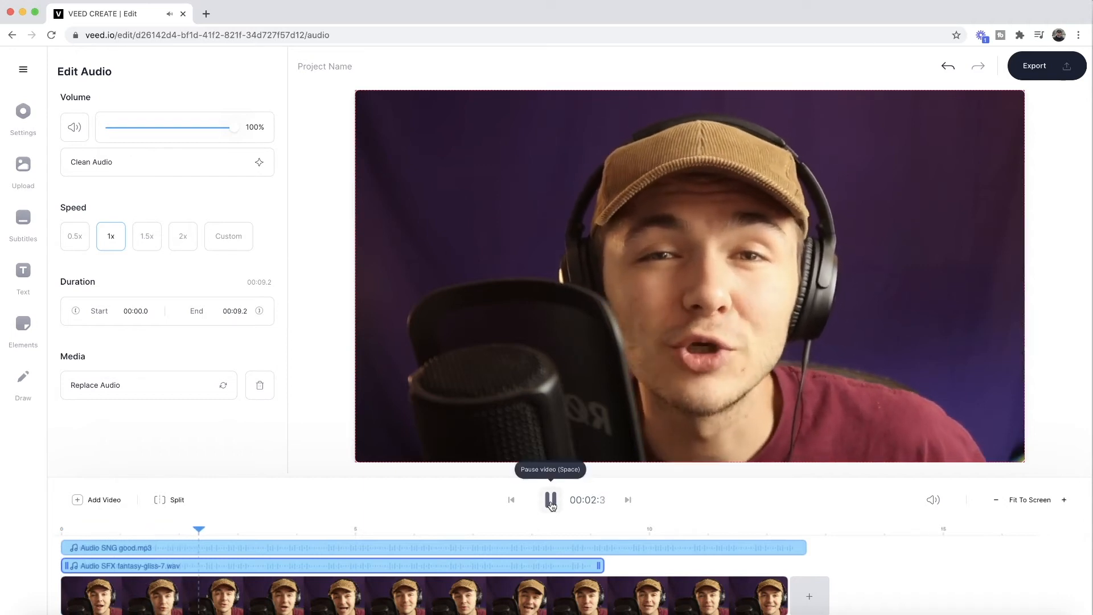
left_click(551, 500)
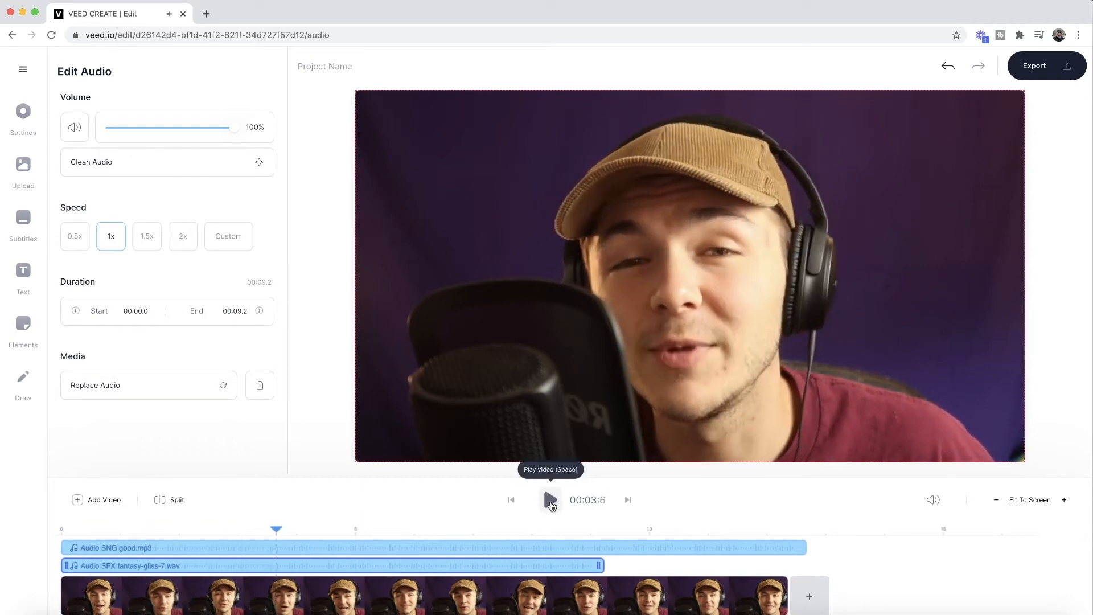
Trim the fantasy-gliss clip at both ends, leaving a section about 2.9 seconds long
left_click_drag(599, 565, 358, 572)
left_click_drag(64, 566, 187, 566)
Shorten the SNG good.mp3 clip and position it from about 5 seconds to about 12.4 seconds on the timeline
left_click_drag(99, 547, 320, 547)
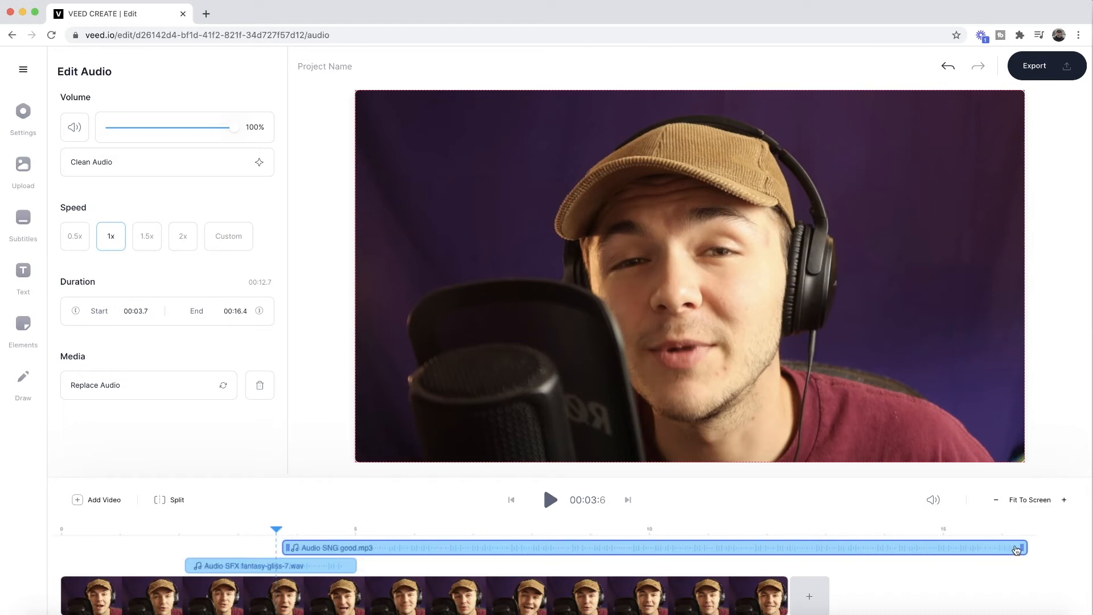
left_click_drag(1020, 547, 510, 547)
left_click_drag(152, 549, 431, 550)
Move the trimmed fantasy-gliss clip to the start of the timeline and preview the opening
left_click_drag(248, 566, 124, 567)
left_click(64, 530)
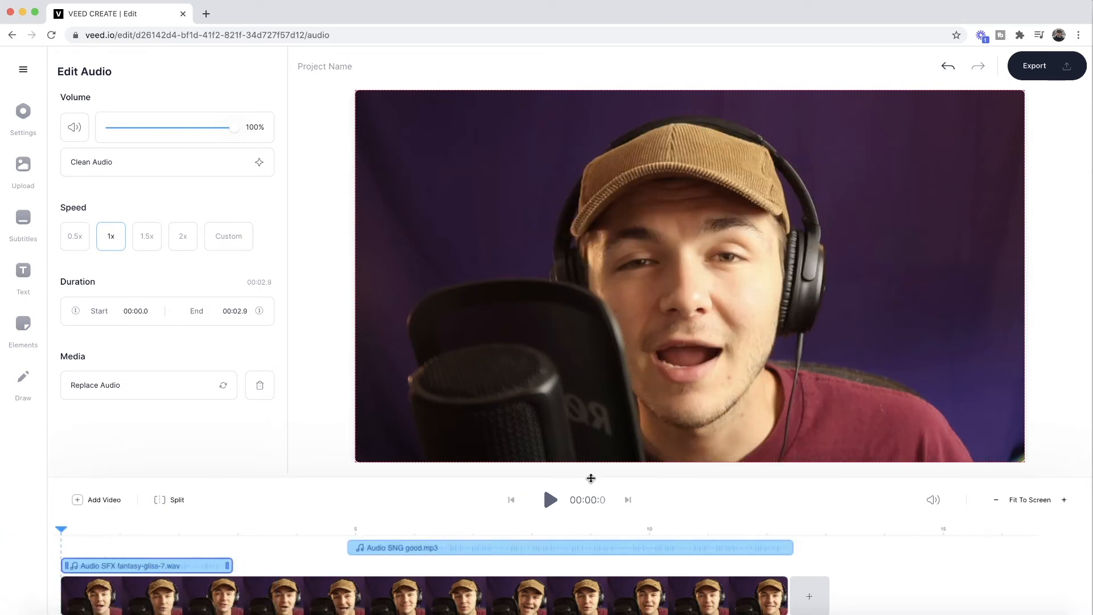
left_click(551, 501)
left_click(551, 500)
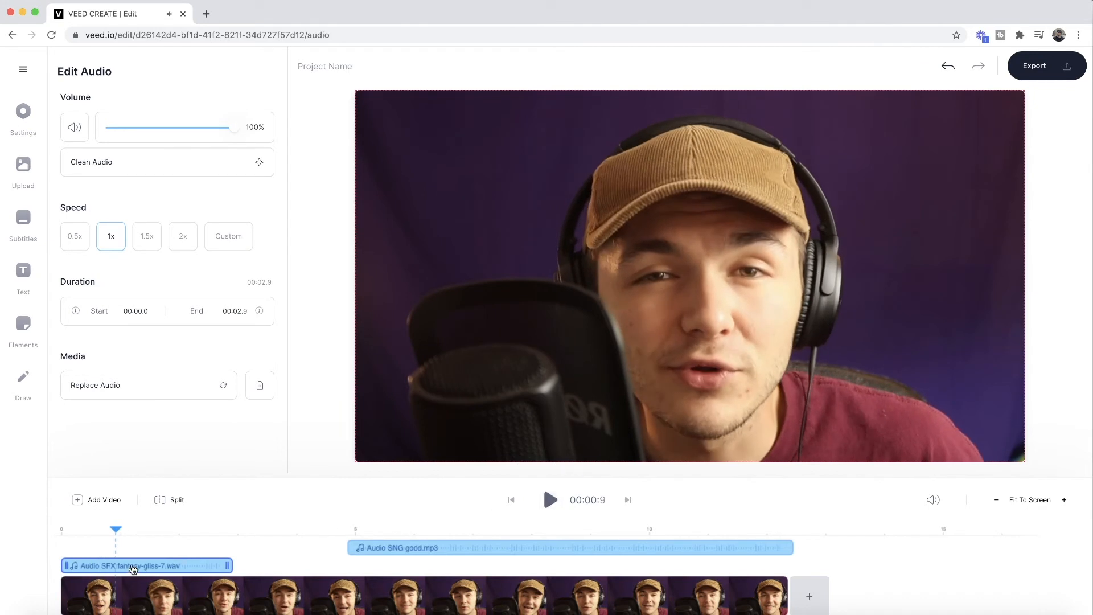
Lengthen the fantasy-gliss clip to about 4.7 seconds, starting at the timeline's beginning, and preview it
left_click_drag(135, 566, 240, 568)
left_click_drag(169, 566, 41, 566)
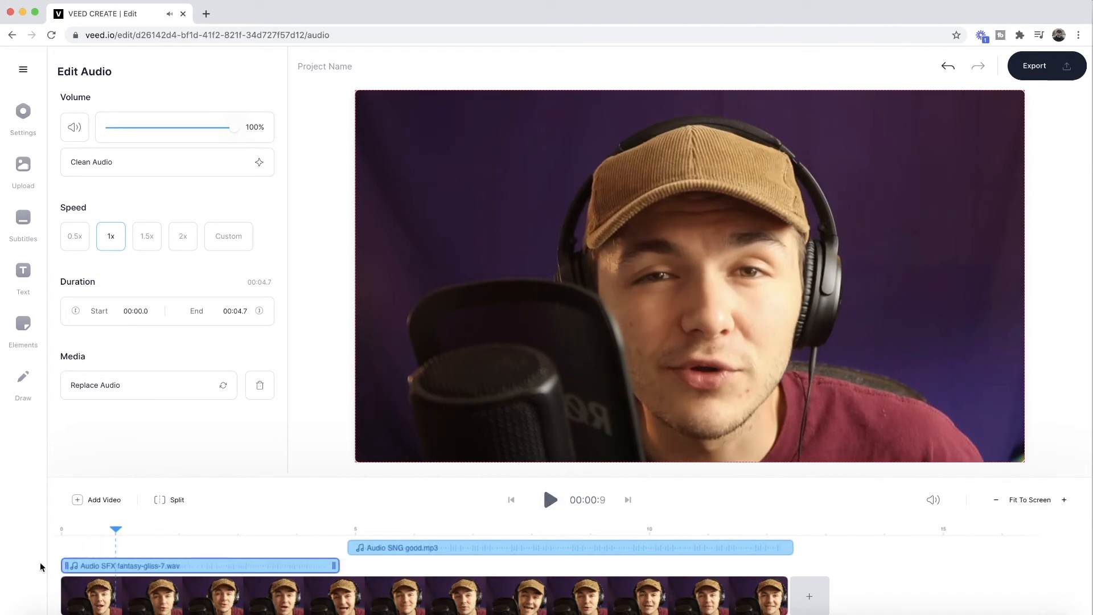
left_click(81, 538)
left_click(550, 501)
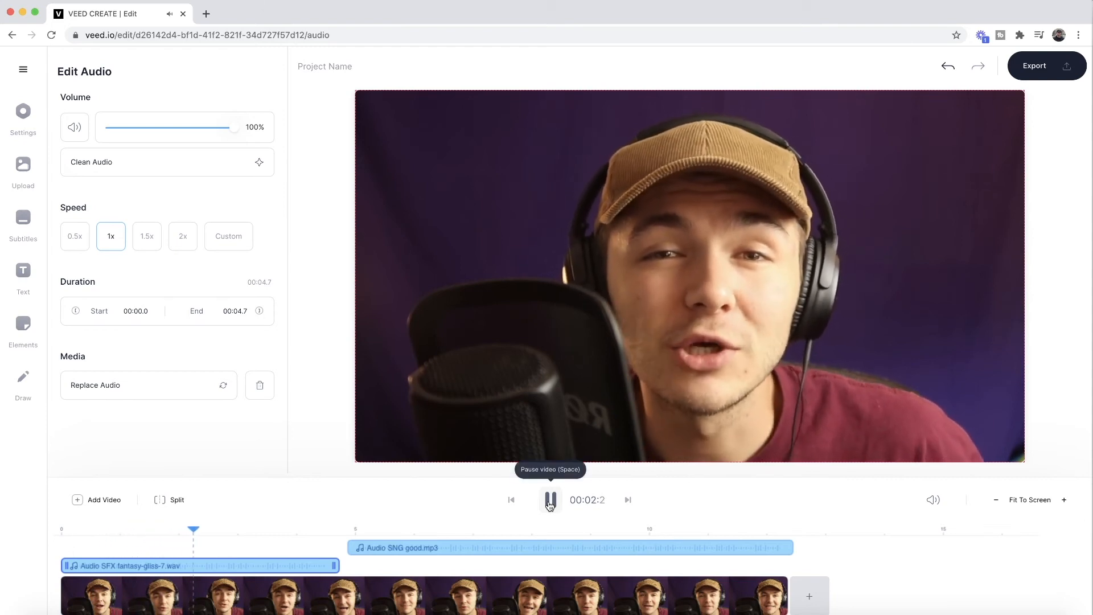
left_click(550, 501)
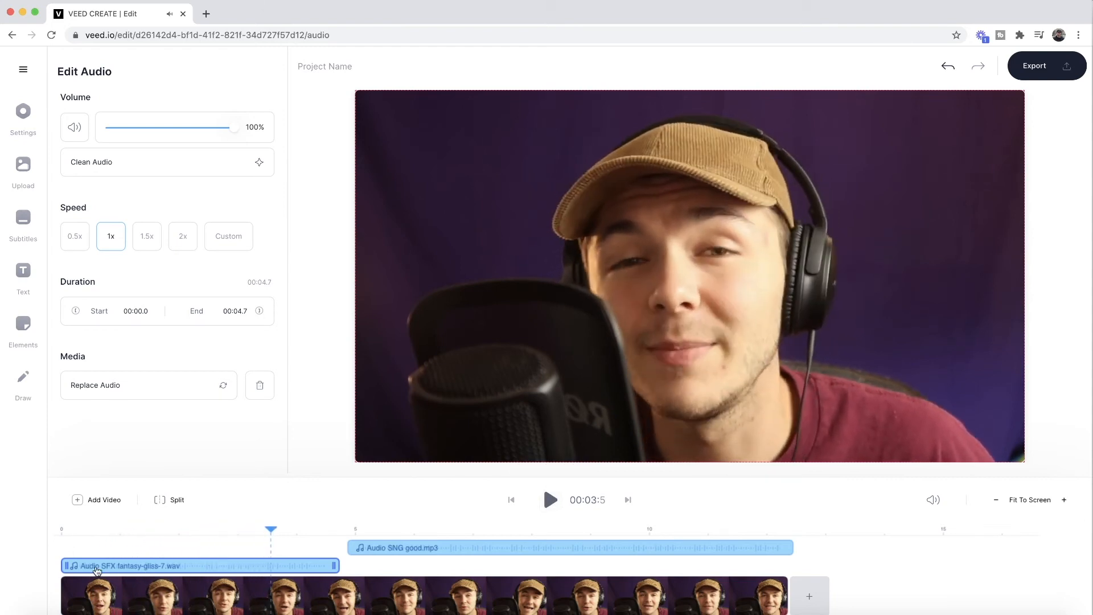
Trim the beginning of the fantasy-gliss clip to leave about 3.7 seconds, move it back to the timeline start, and play the result
left_click_drag(68, 562, 126, 567)
left_click_drag(205, 568, 96, 568)
left_click(73, 540)
left_click(551, 500)
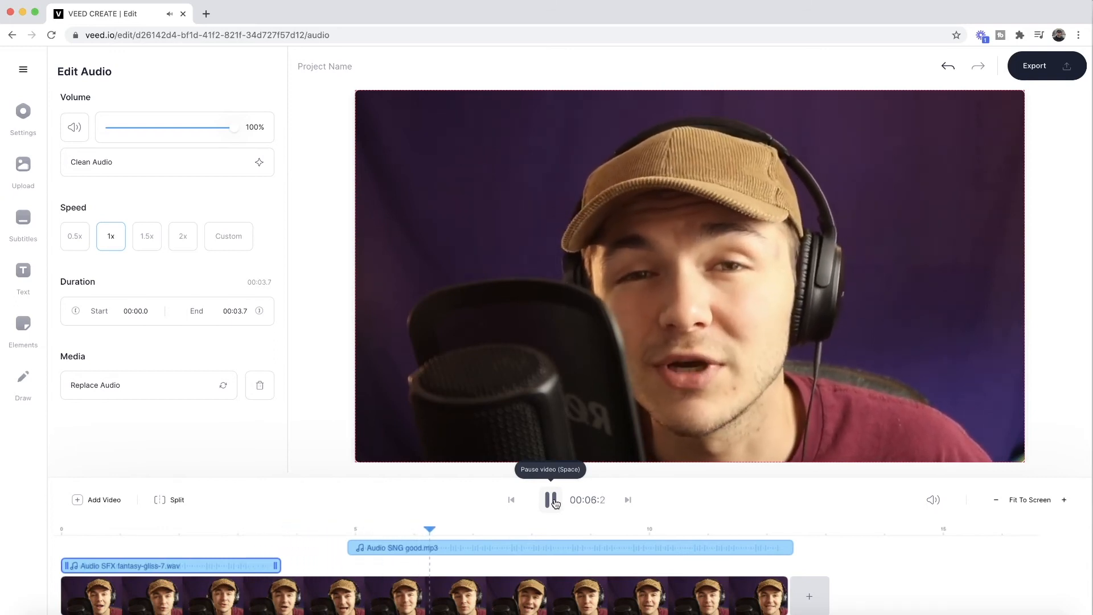
left_click(551, 500)
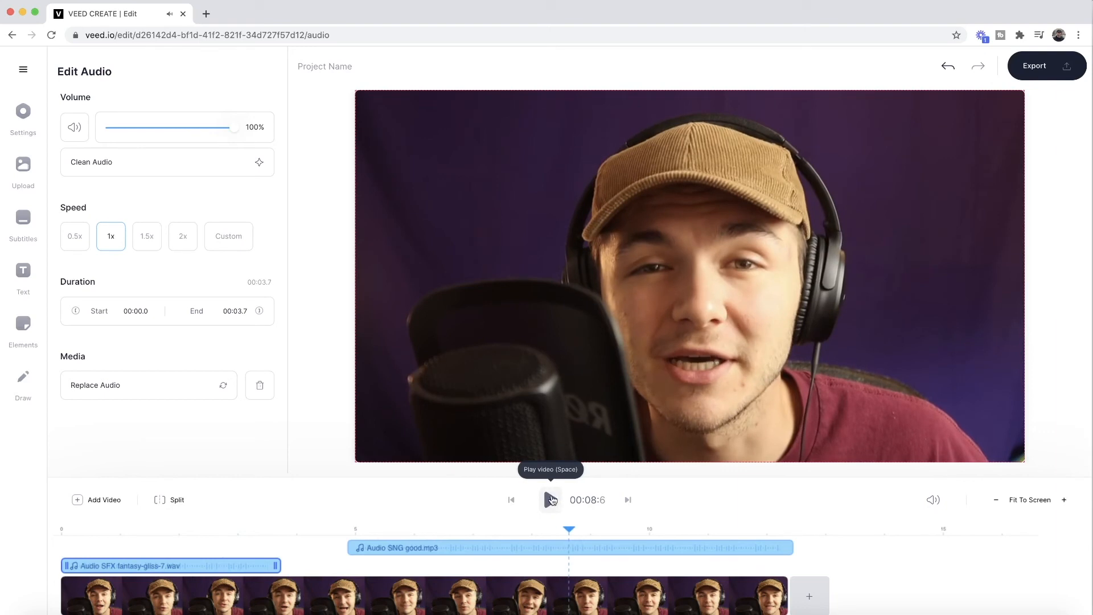
Upload the sound effect SFX loopable-classic-typewriter.wav as a third audio track
left_click(24, 166)
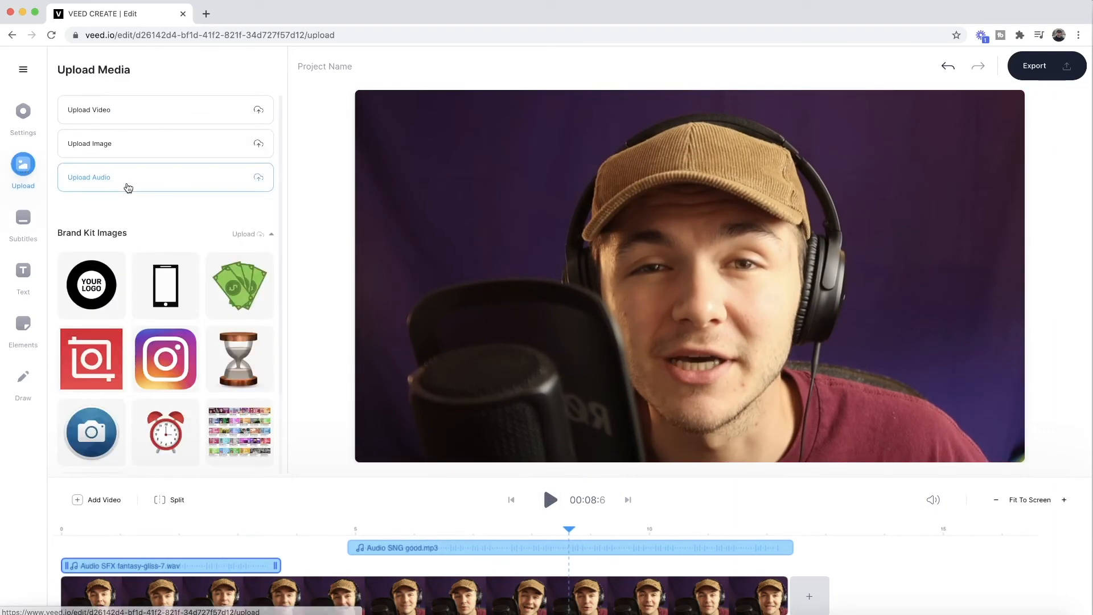
left_click(128, 187)
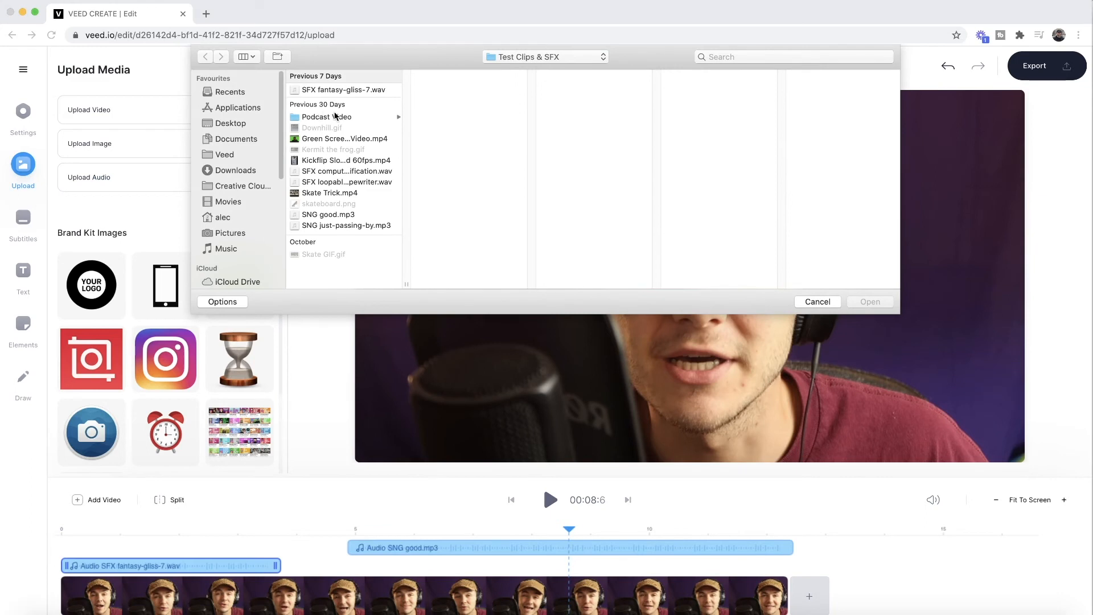
left_click(337, 172)
left_click(351, 182)
left_click(363, 172)
left_click(368, 182)
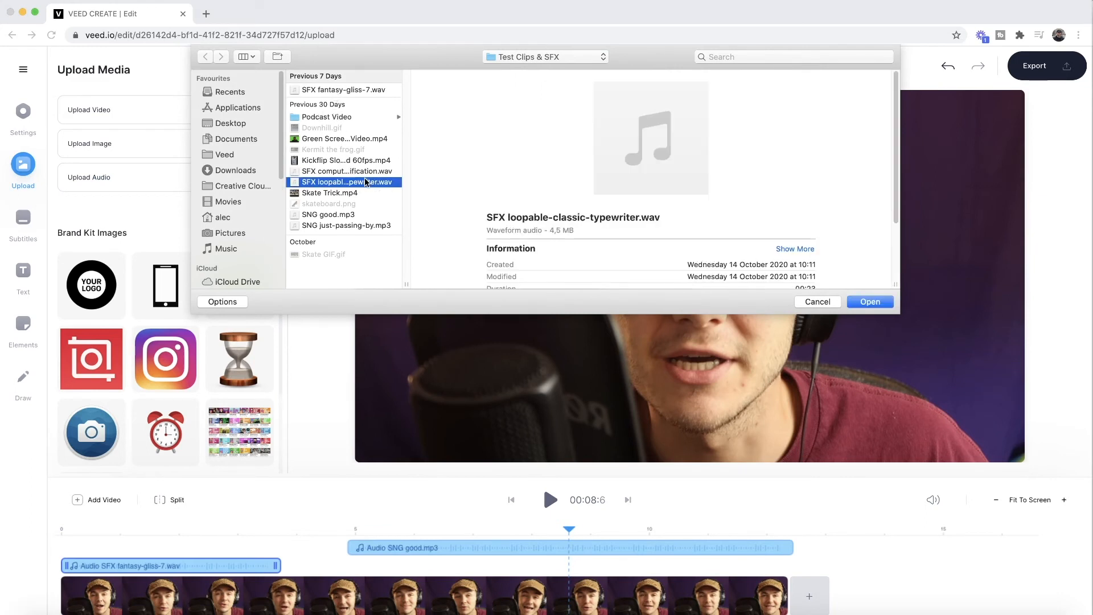
left_click(867, 302)
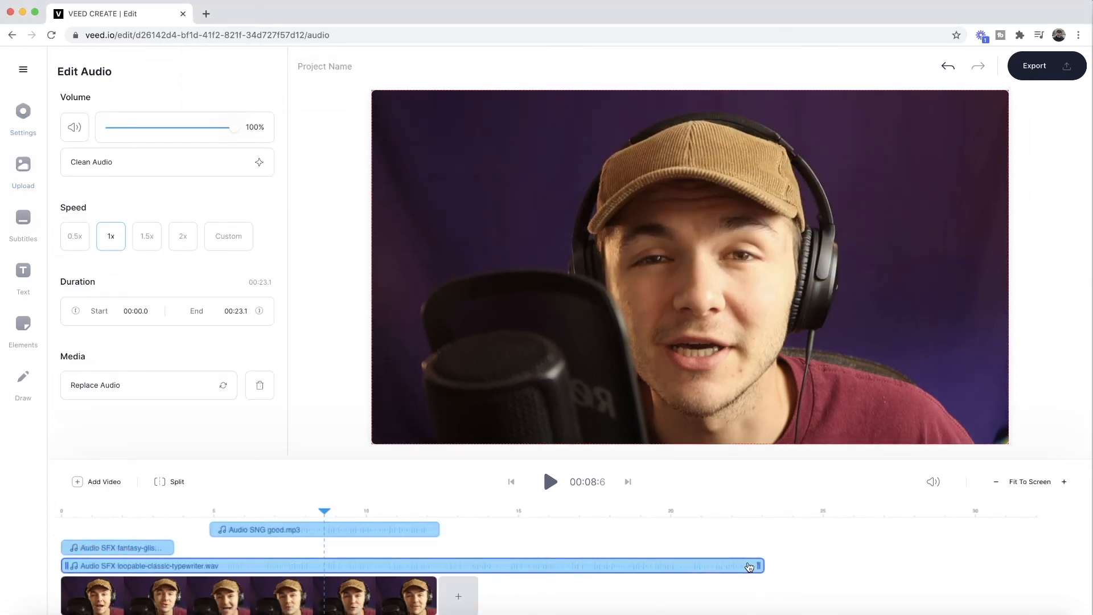
Trim the typewriter clip to about 12.4 seconds, near the end of the video, and set its volume to 50%
left_click_drag(761, 563, 436, 561)
left_click(1030, 481)
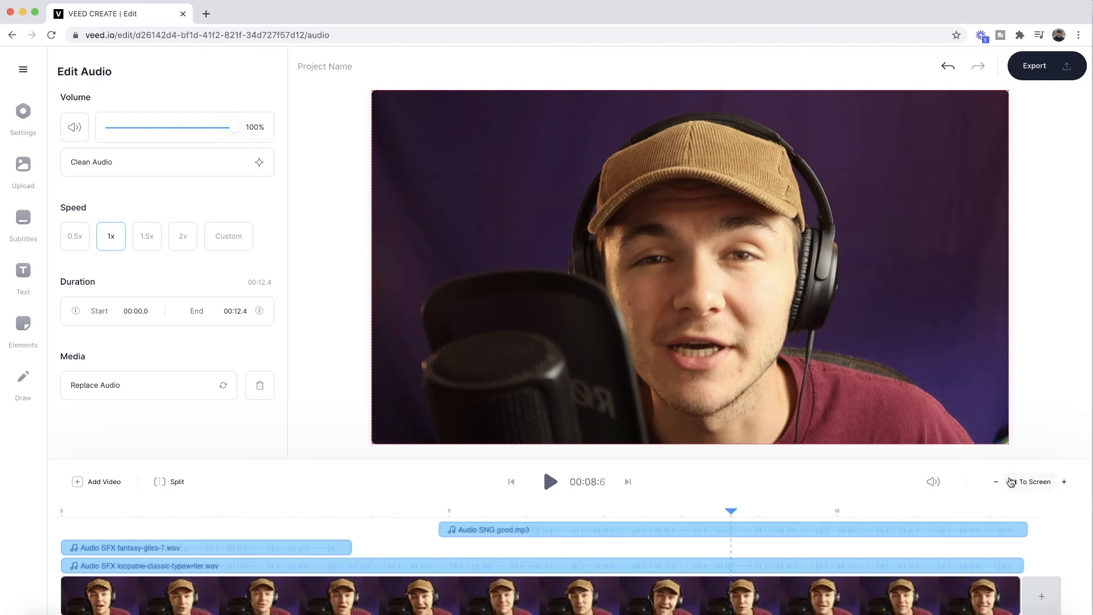
left_click(476, 563)
left_click_drag(234, 127, 151, 129)
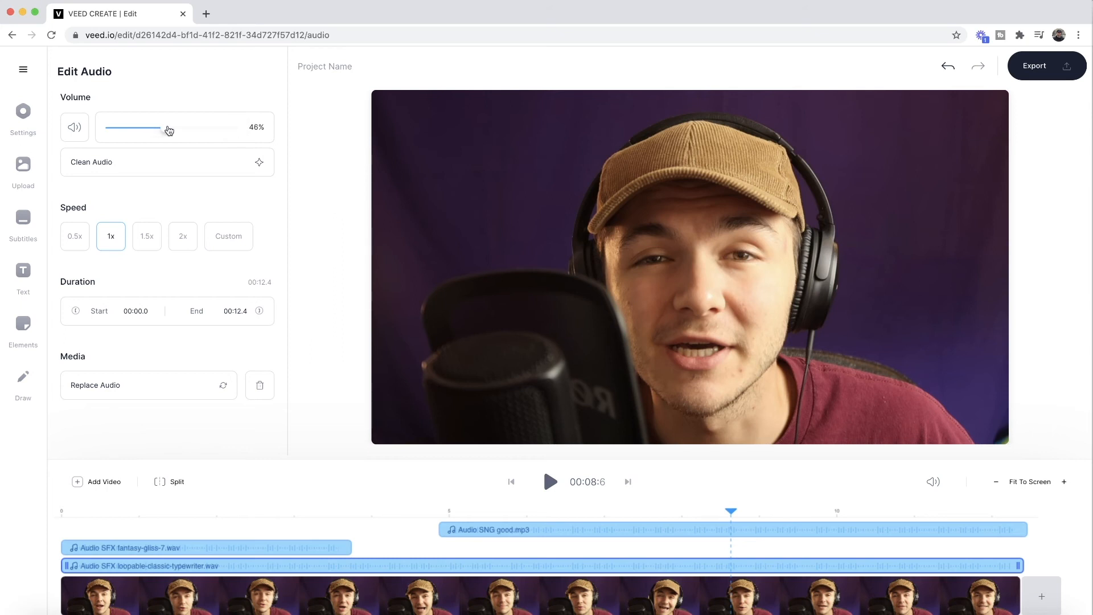
left_click_drag(172, 131, 170, 129)
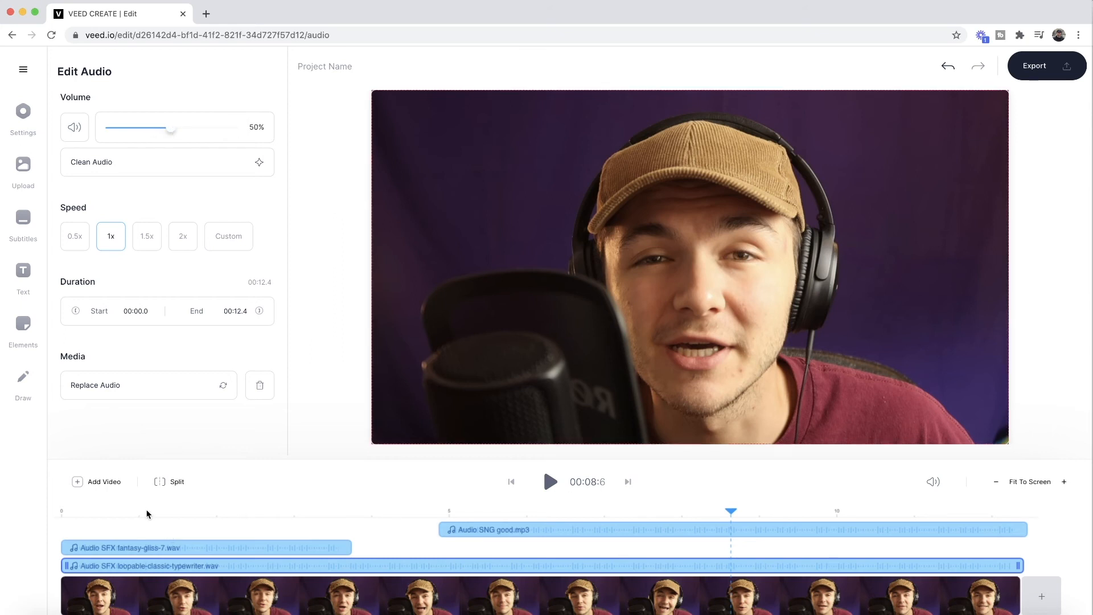
Preview the combined audio tracks from near the start and export the video
left_click(142, 512)
left_click(550, 482)
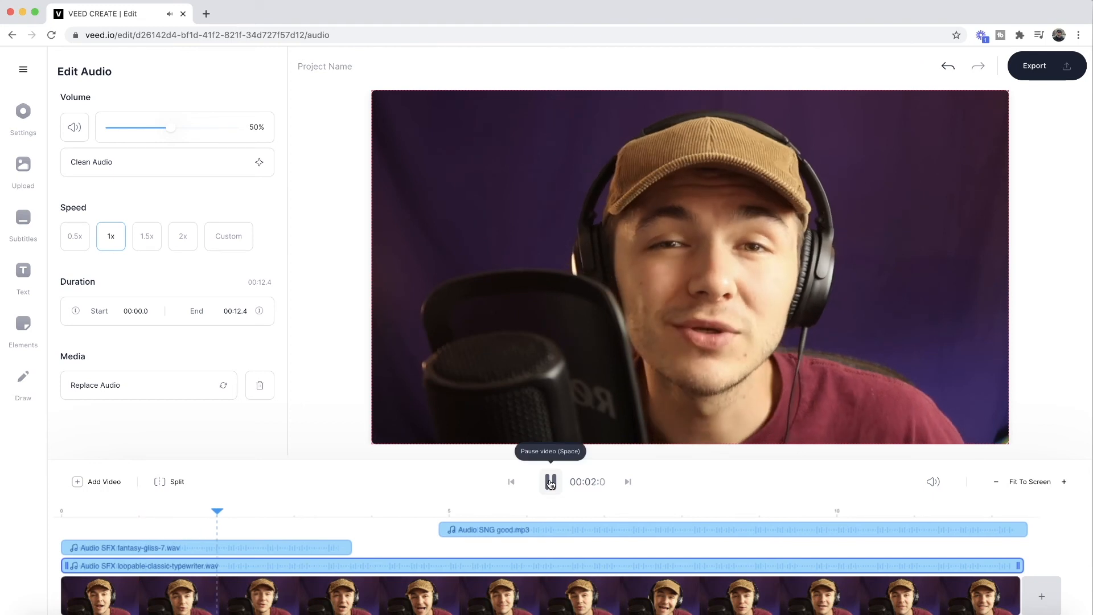
left_click(550, 482)
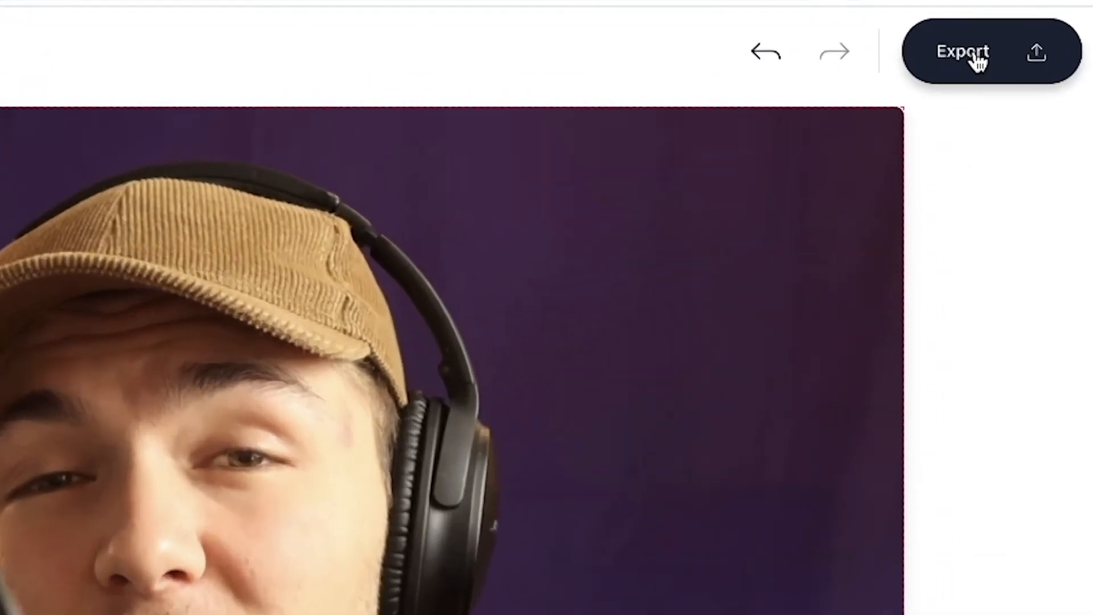
left_click(1032, 66)
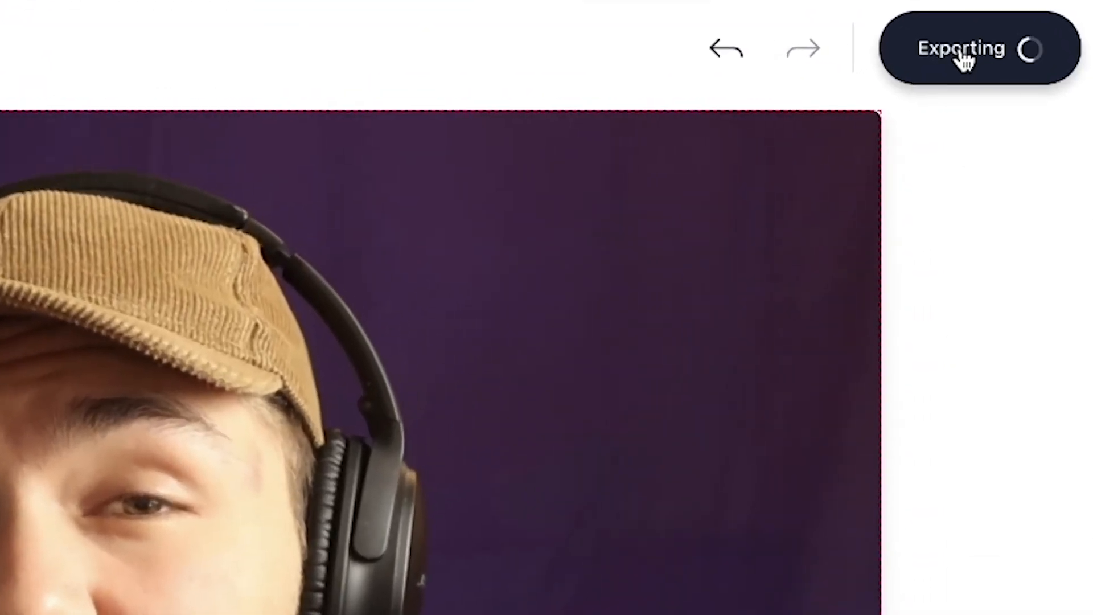